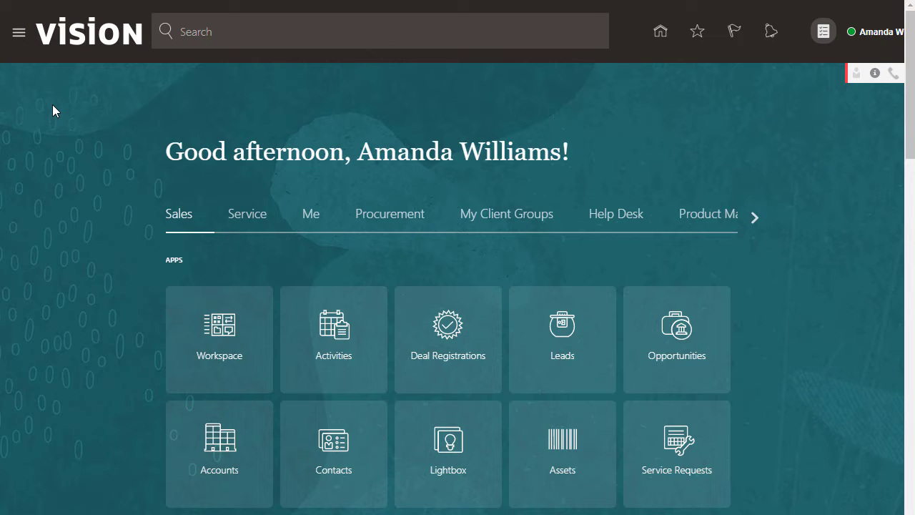
# Step: Go to My Enterprise > New Features to list new features for all enabled offerings
pyautogui.click(19, 36)
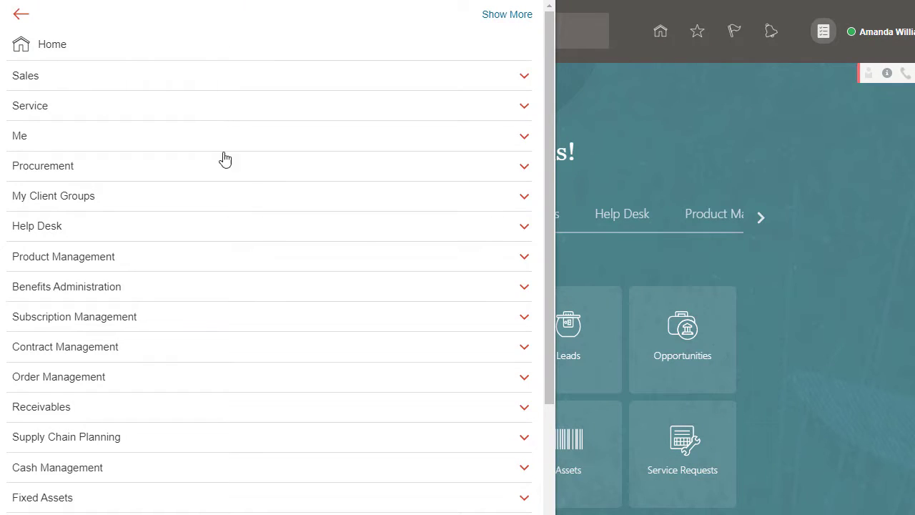
pyautogui.moveTo(549, 387); pyautogui.dragTo(548, 504)
pyautogui.click(525, 401)
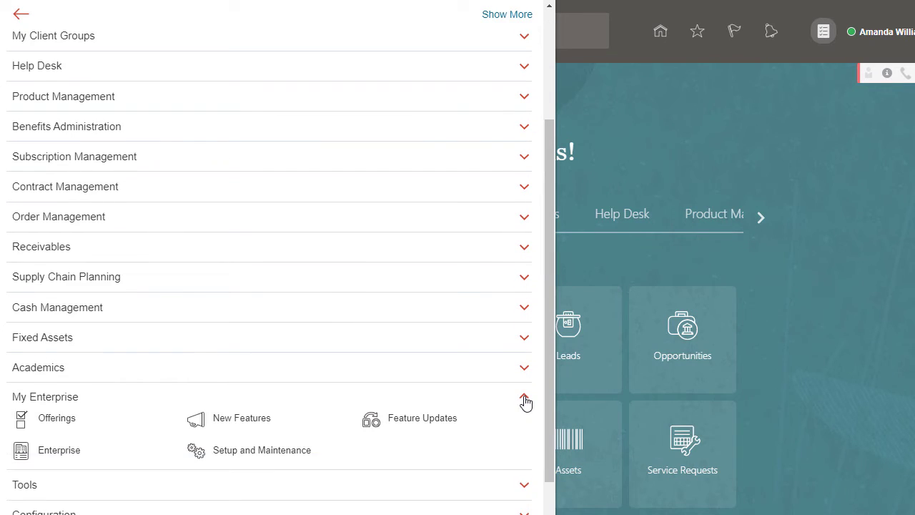
pyautogui.click(248, 421)
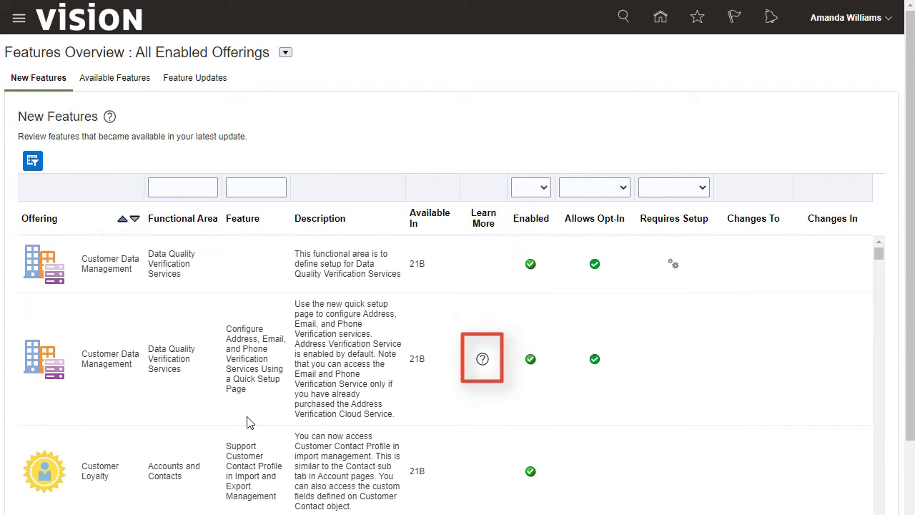
pyautogui.click(483, 359)
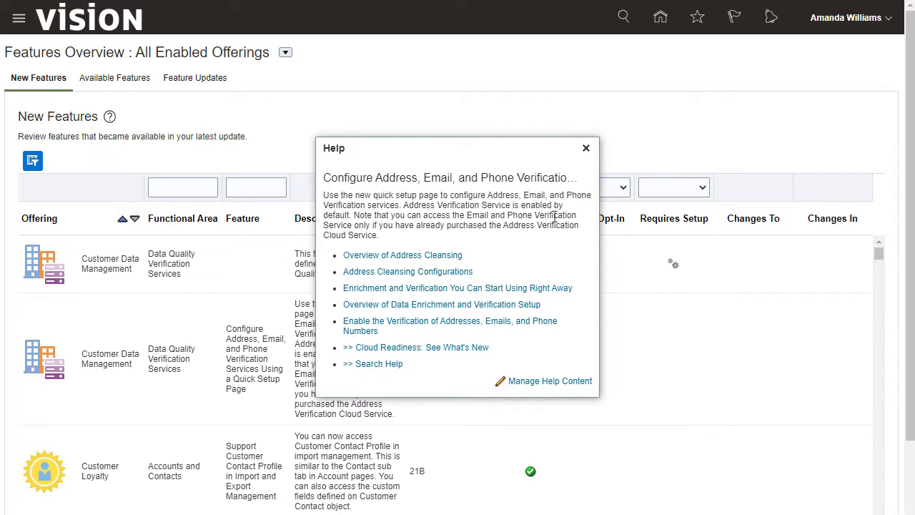
pyautogui.click(586, 148)
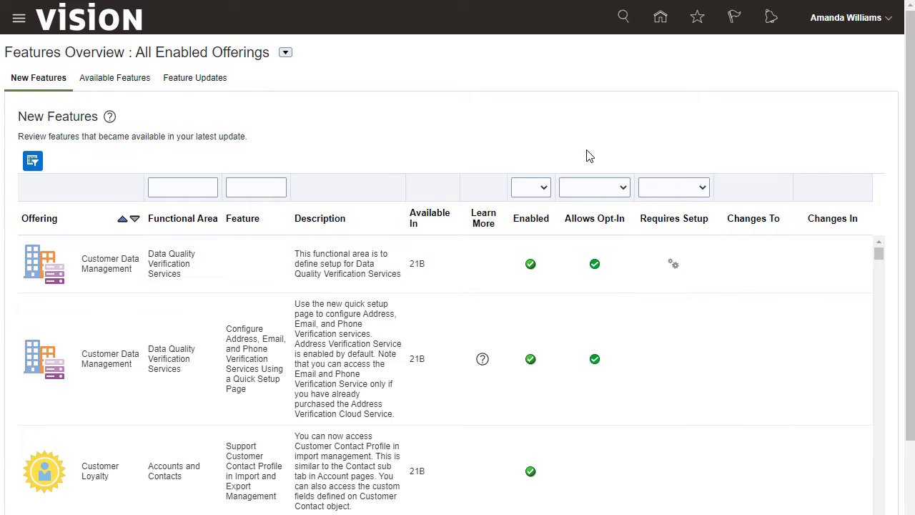
# Step: Switch the offering to Financials and filter the Functional Area to 'Common'
pyautogui.click(286, 53)
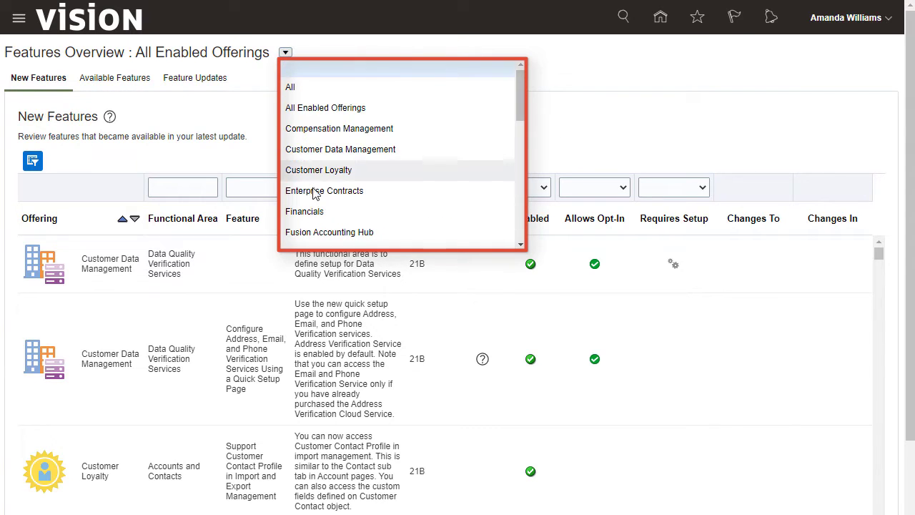
pyautogui.click(316, 215)
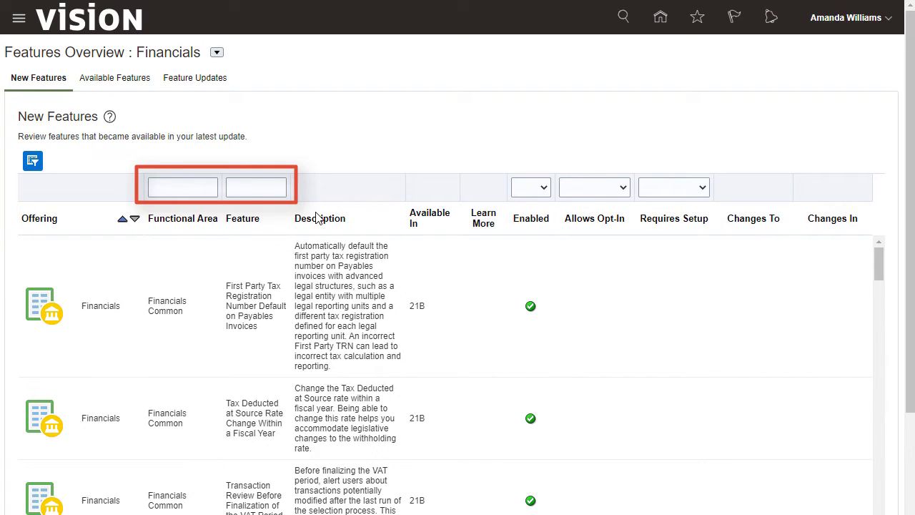
pyautogui.click(212, 186)
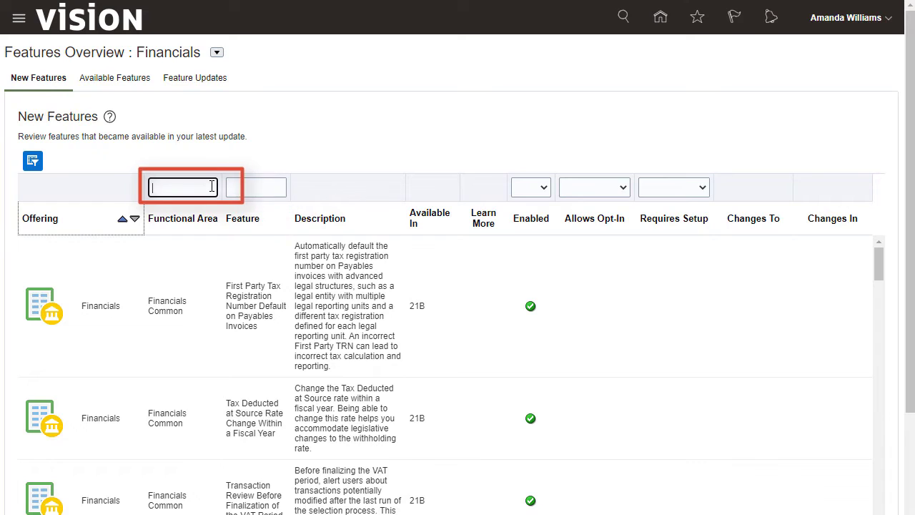
pyautogui.write('Common')
pyautogui.press('Return')
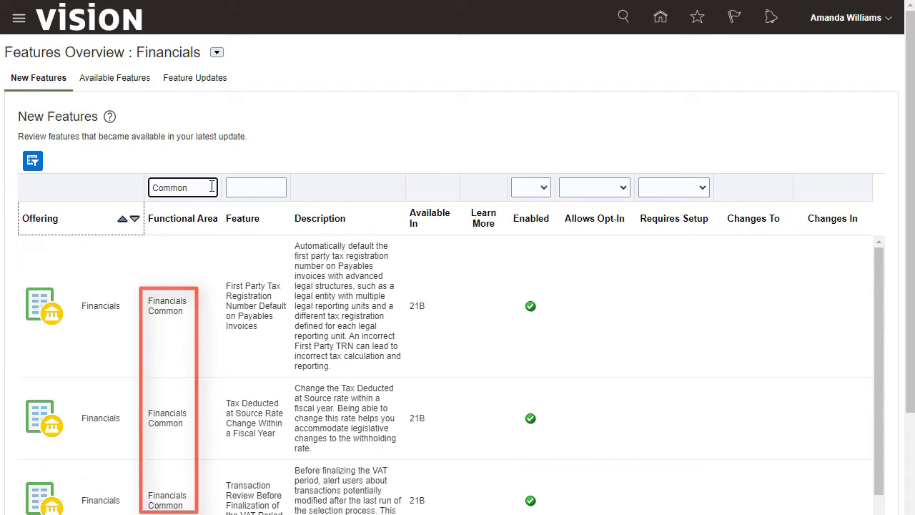
# Step: Replace the Functional Area filter 'Common' with 'Expenses'
pyautogui.moveTo(211, 187); pyautogui.dragTo(152, 187)
pyautogui.write('Expenses')
pyautogui.press('Return')
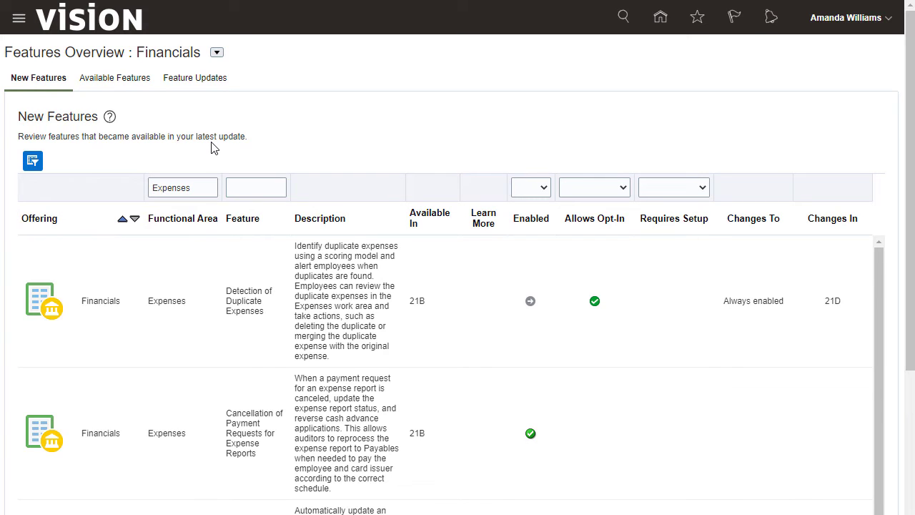
# Step: Enable Detection of Duplicate Expenses and save the Expenses feature changes
pyautogui.click(530, 302)
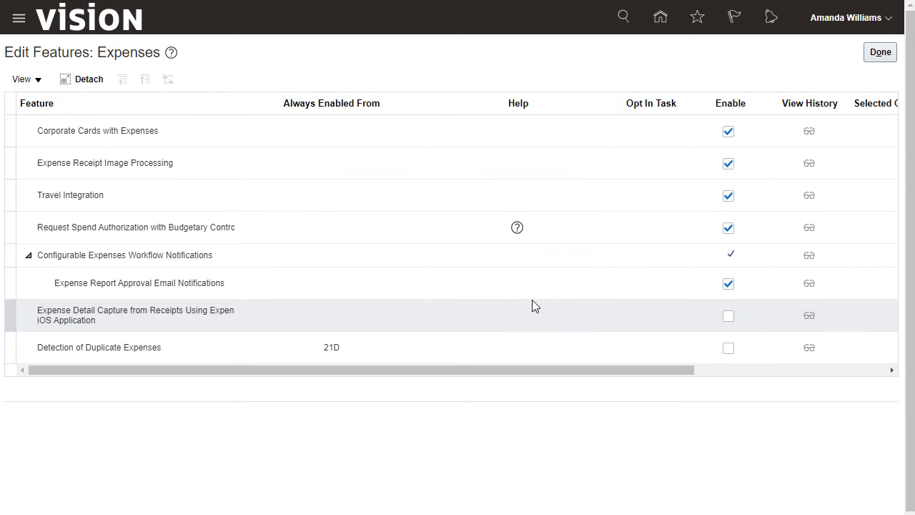
pyautogui.click(728, 349)
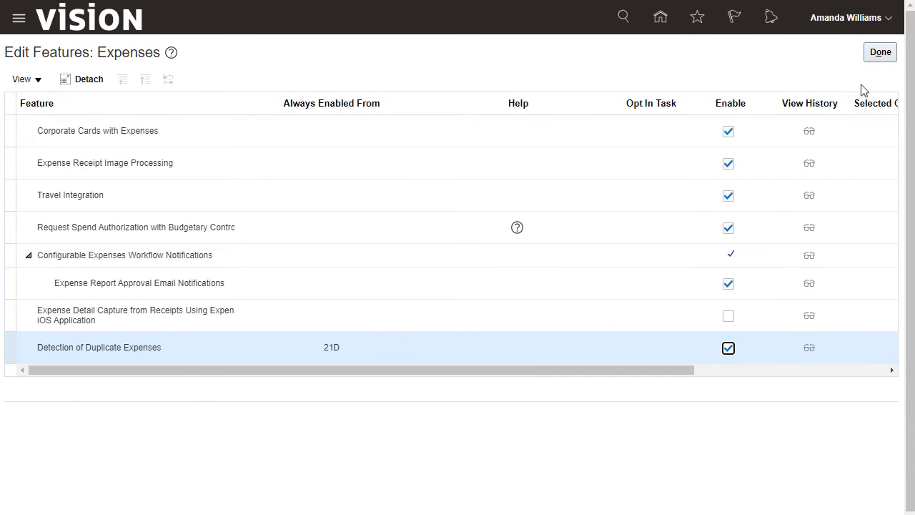
pyautogui.click(880, 55)
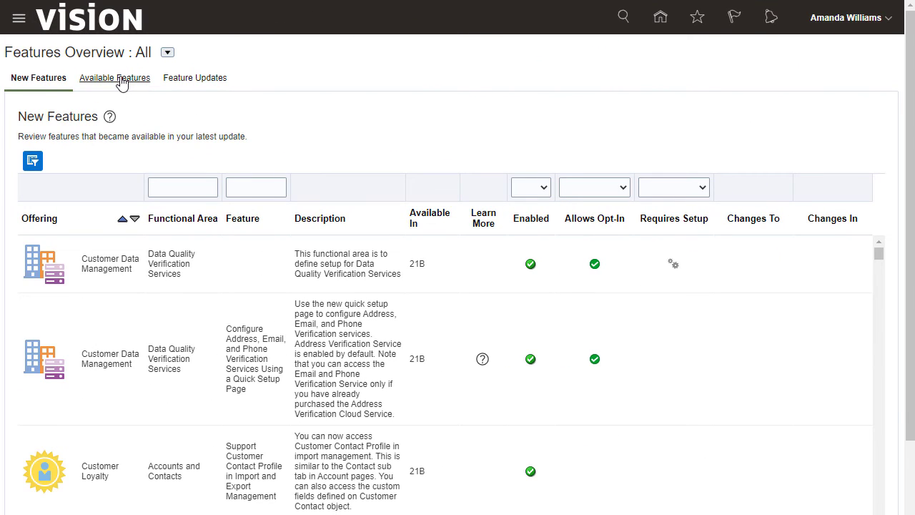
# Step: Filter the Available Features list to features available in 21B
pyautogui.click(121, 83)
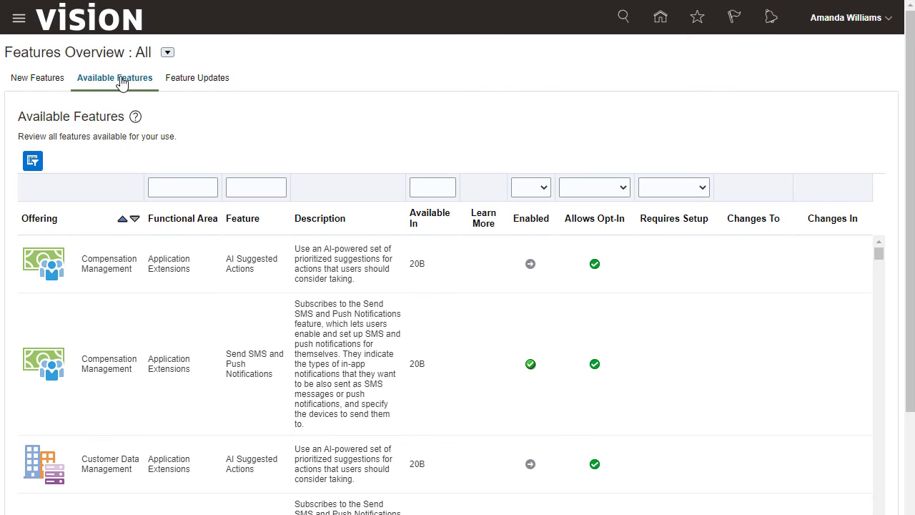
pyautogui.click(444, 188)
pyautogui.write('21B')
pyautogui.press('Return')
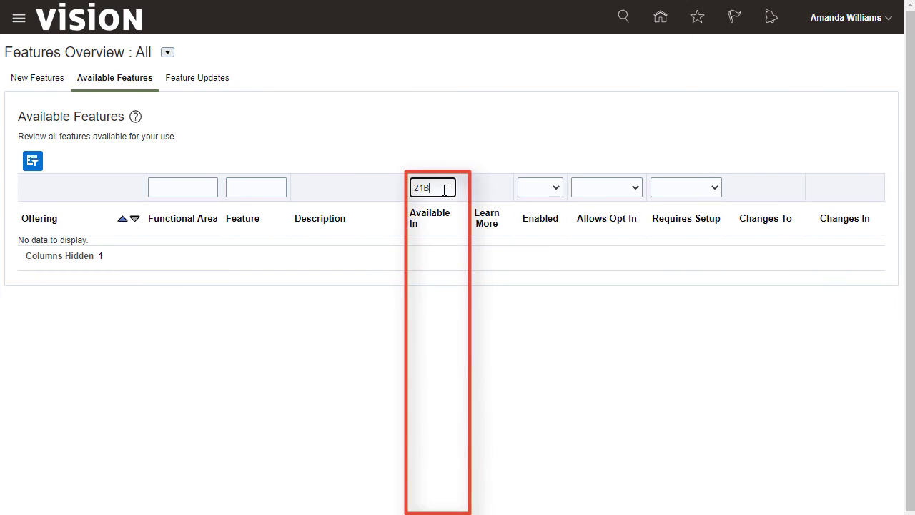